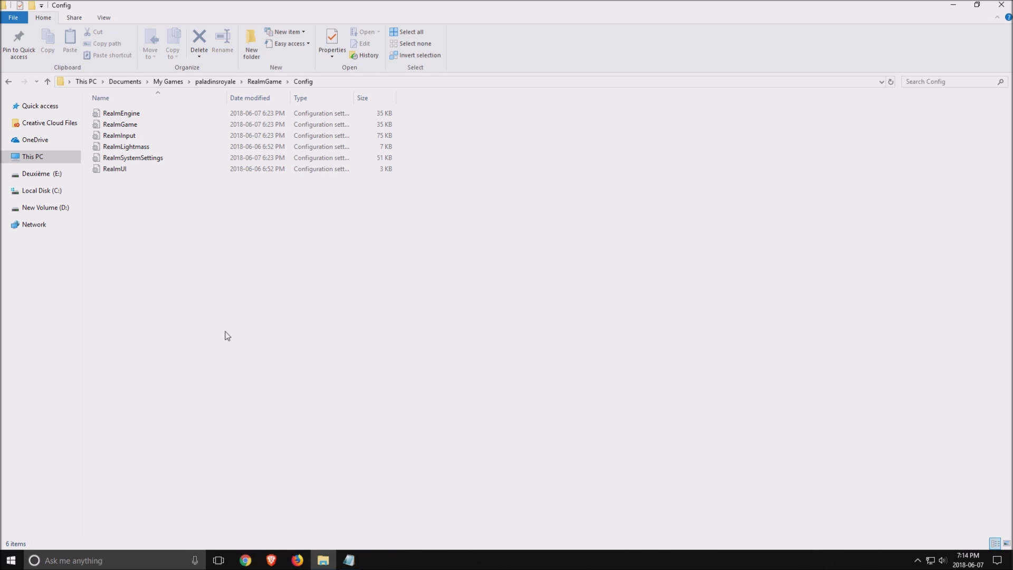
Step: Switch to the RealmSystemSettings file in Notepad and skim through its list of system settings
click(349, 560)
click(349, 561)
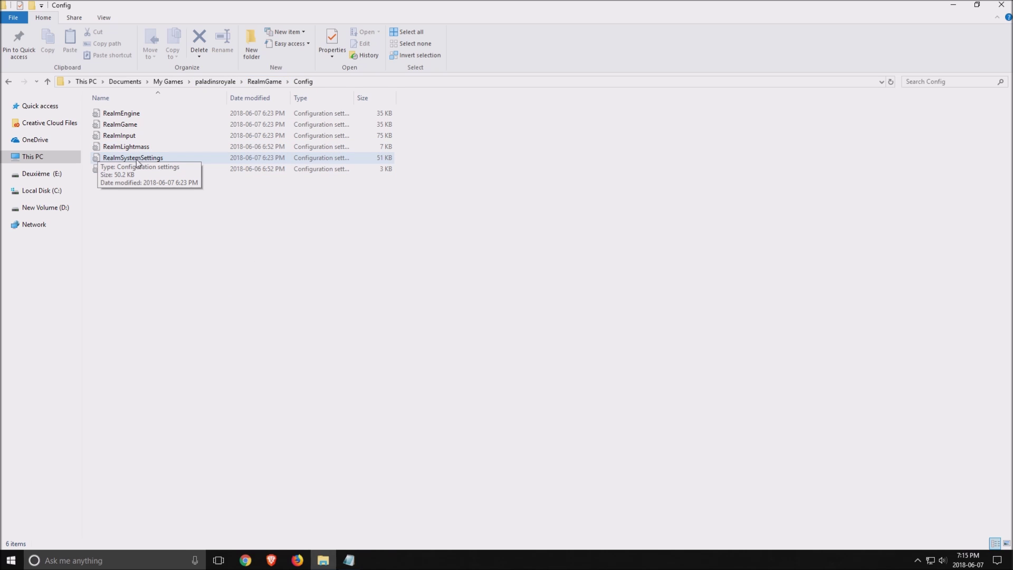
click(356, 566)
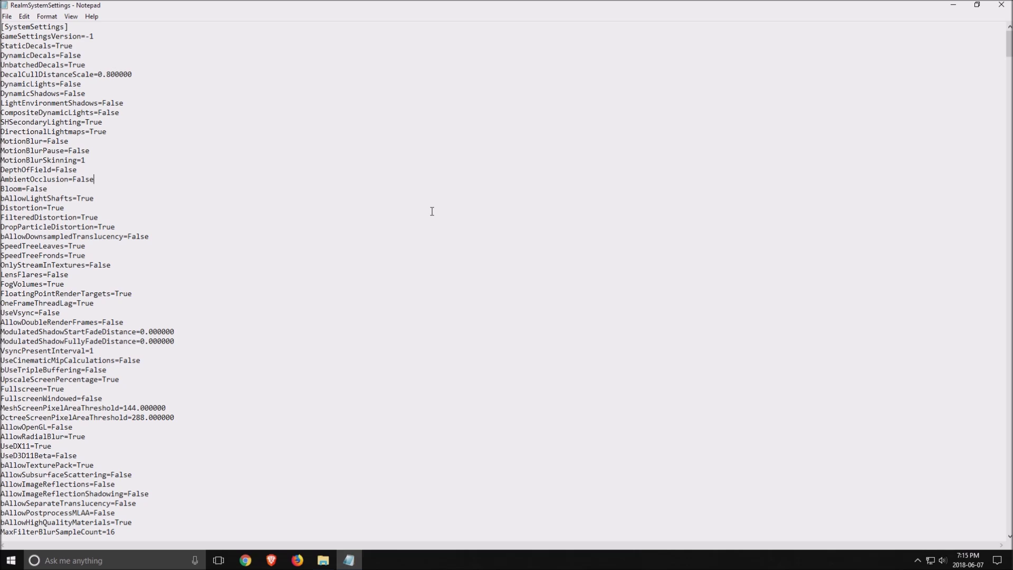
scroll(206, 217, down, 20)
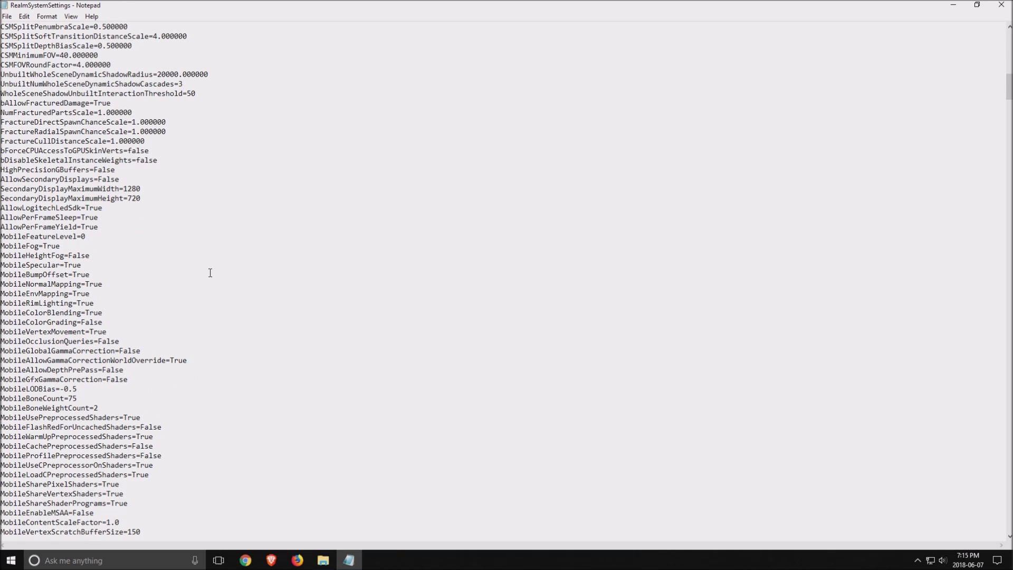
scroll(225, 282, up, 20)
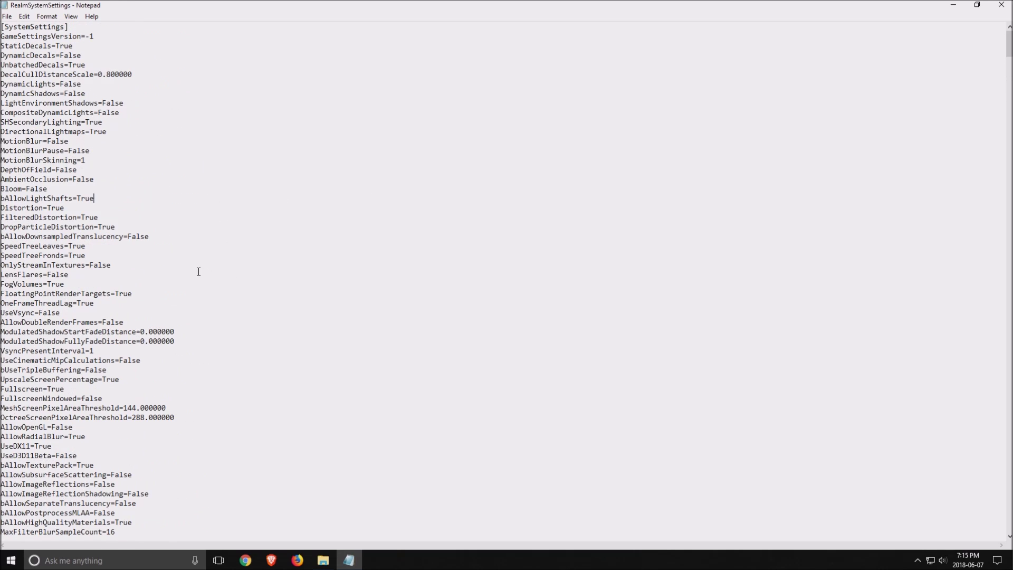
drag(123, 256, 113, 20)
click(211, 157)
Step: Examine the DynamicDecals, DynamicLights, DynamicShadows and LightEnvironmentShadows entries near the start of the file
drag(6, 56, 63, 64)
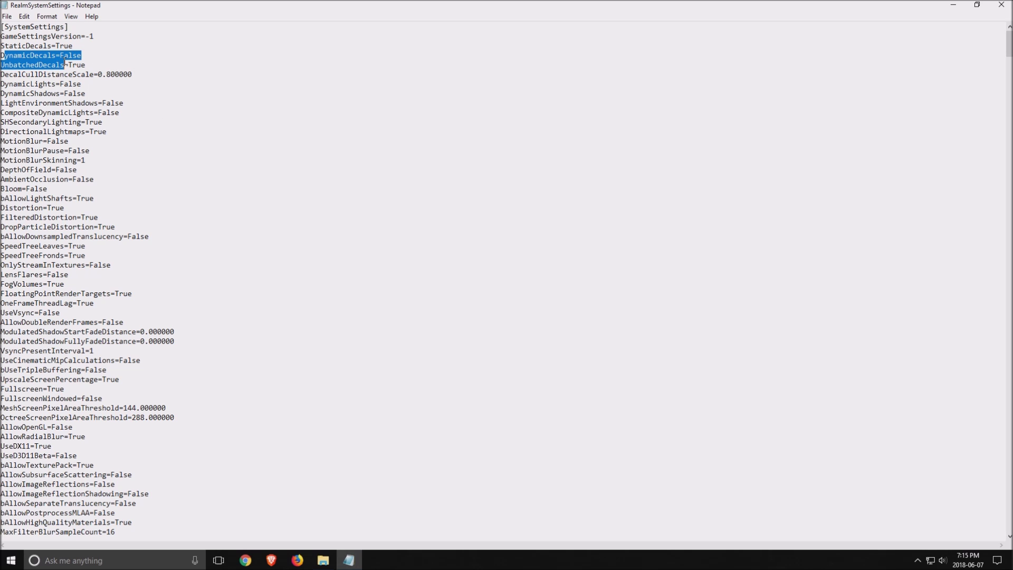
click(56, 56)
drag(2, 55, 52, 55)
mouse_move(5, 93)
mouse_down()
mouse_move(49, 86)
mouse_move(111, 95)
mouse_move(1, 84)
mouse_up()
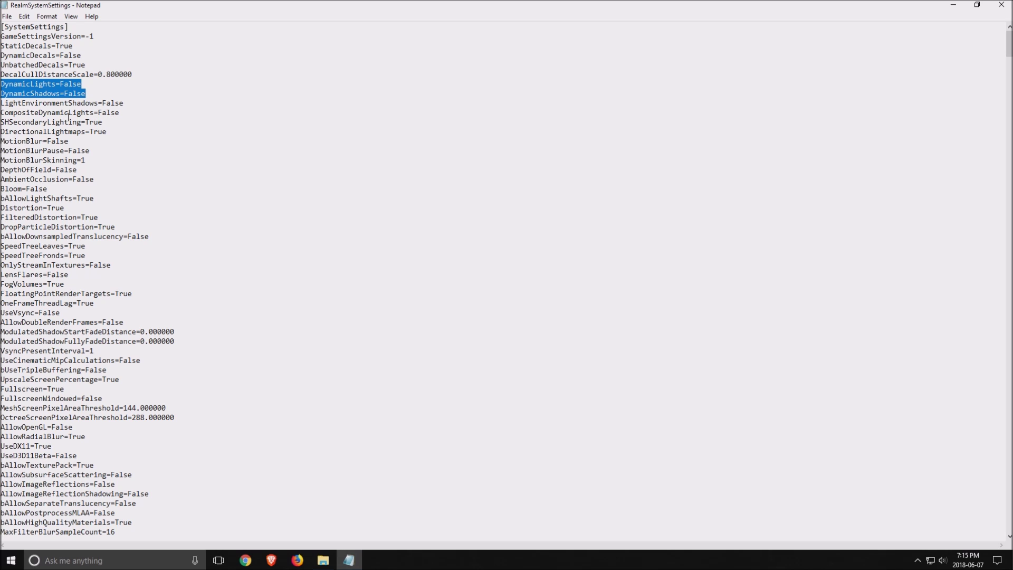
click(33, 92)
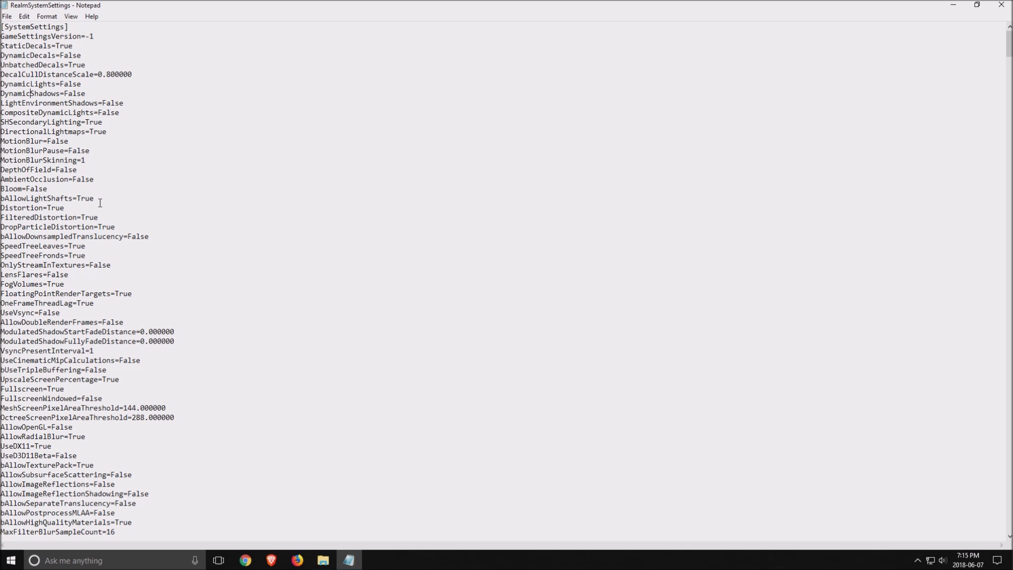
drag(108, 91, 1, 77)
click(94, 88)
drag(100, 97, 1, 84)
click(1, 83)
shift+click(86, 93)
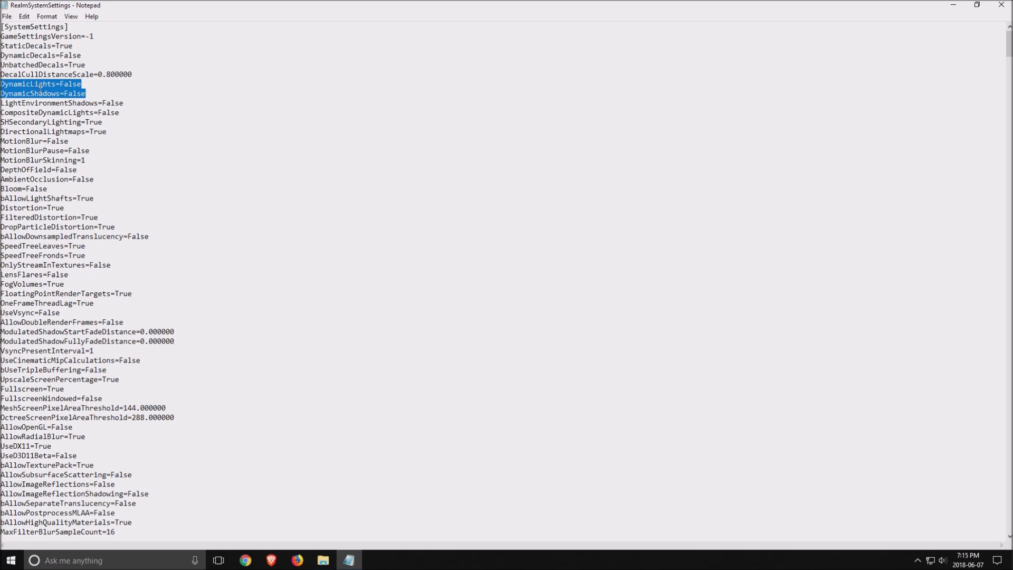
click(64, 89)
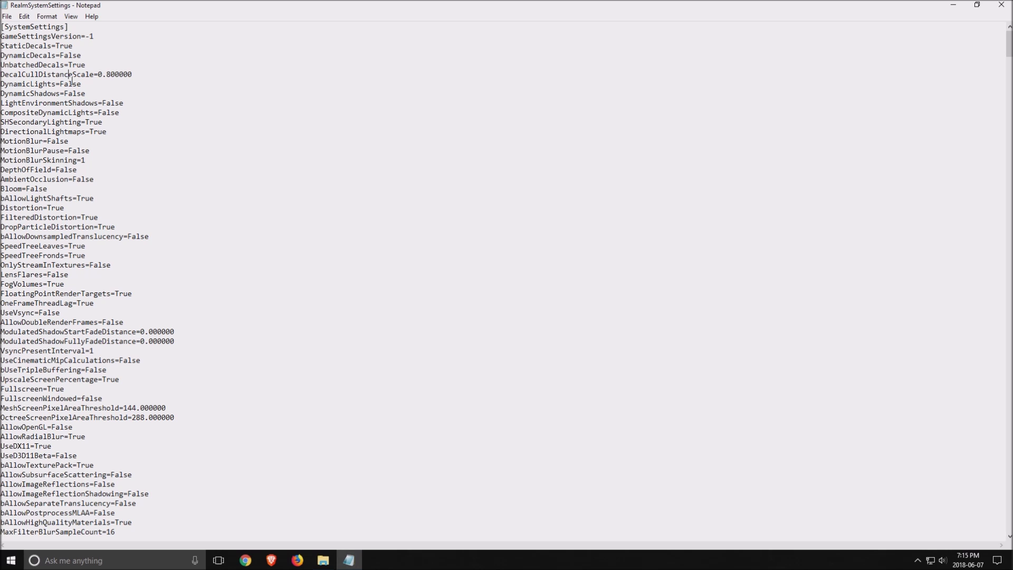
mouse_move(1, 103)
mouse_down()
mouse_move(108, 103)
mouse_move(1, 103)
mouse_up()
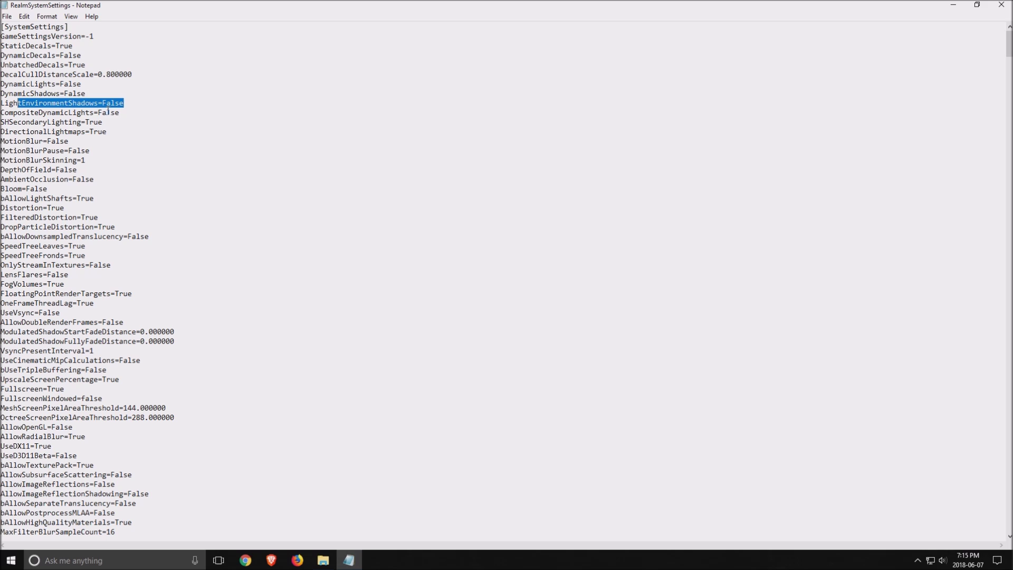
click(120, 129)
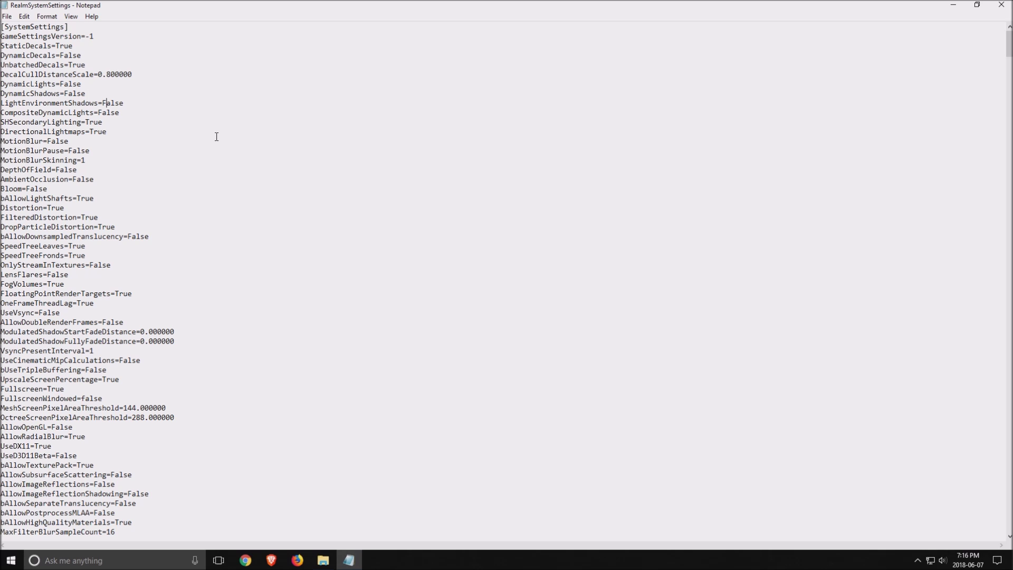
drag(86, 94, 66, 96)
click(68, 102)
Step: Review the motion blur, DepthOfField, AmbientOcclusion and Bloom entries
scroll(4, 139, down, 1)
drag(2, 138, 1, 113)
click(69, 145)
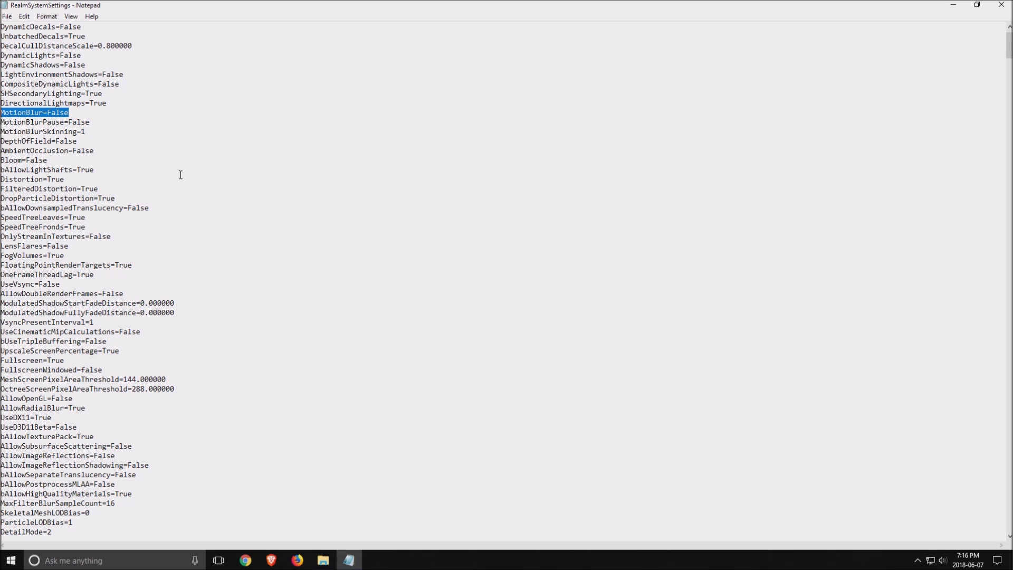
click(44, 126)
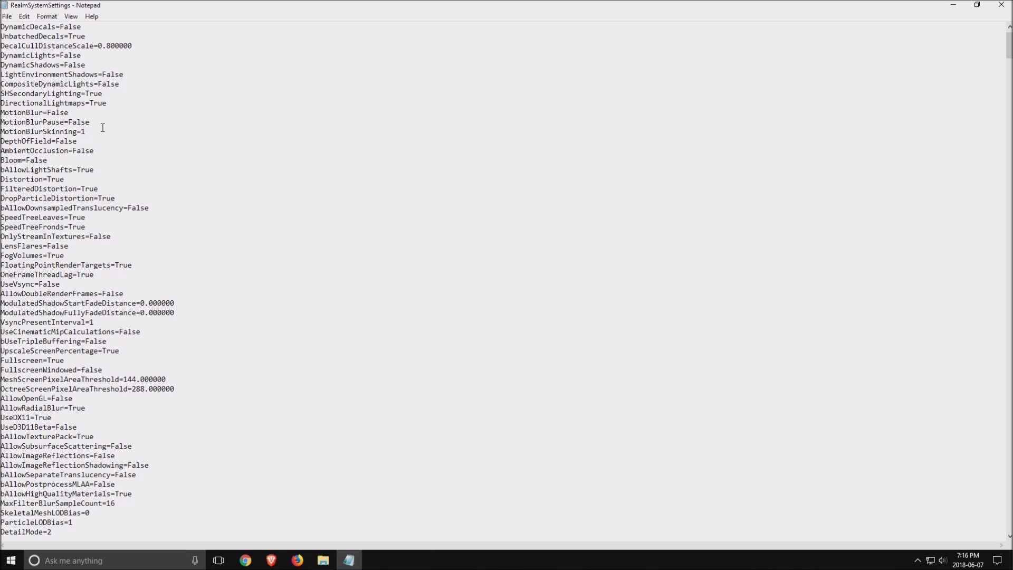
drag(91, 123, 1, 104)
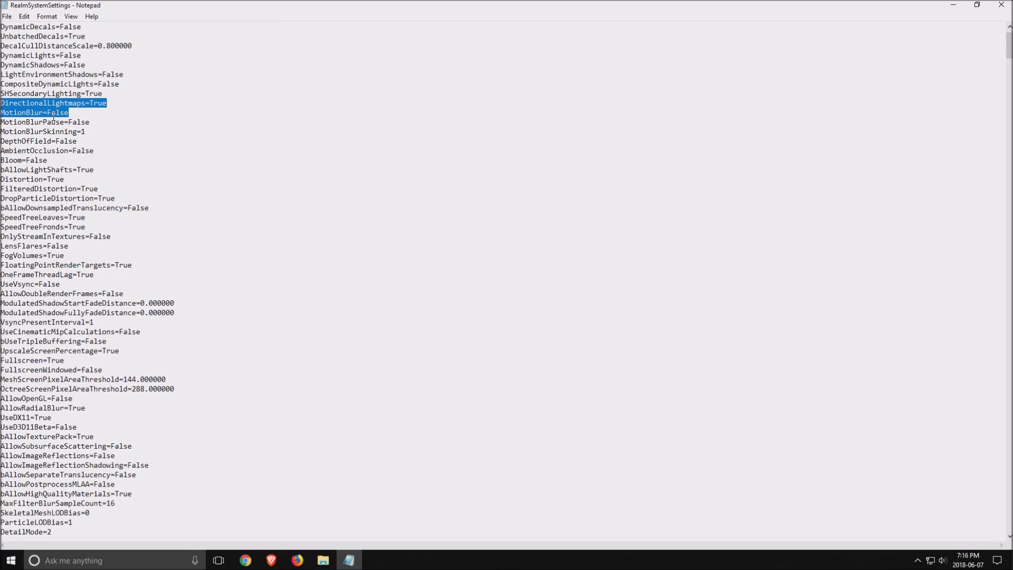
click(54, 114)
drag(68, 112, 76, 141)
click(126, 152)
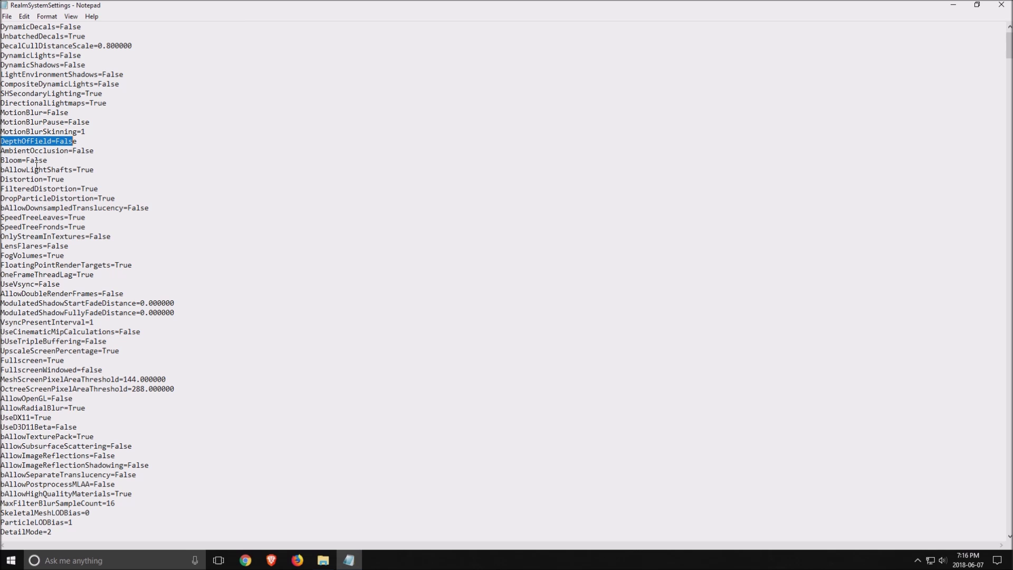
mouse_move(4, 151)
mouse_down()
mouse_move(97, 153)
mouse_move(1, 141)
mouse_up()
click(105, 152)
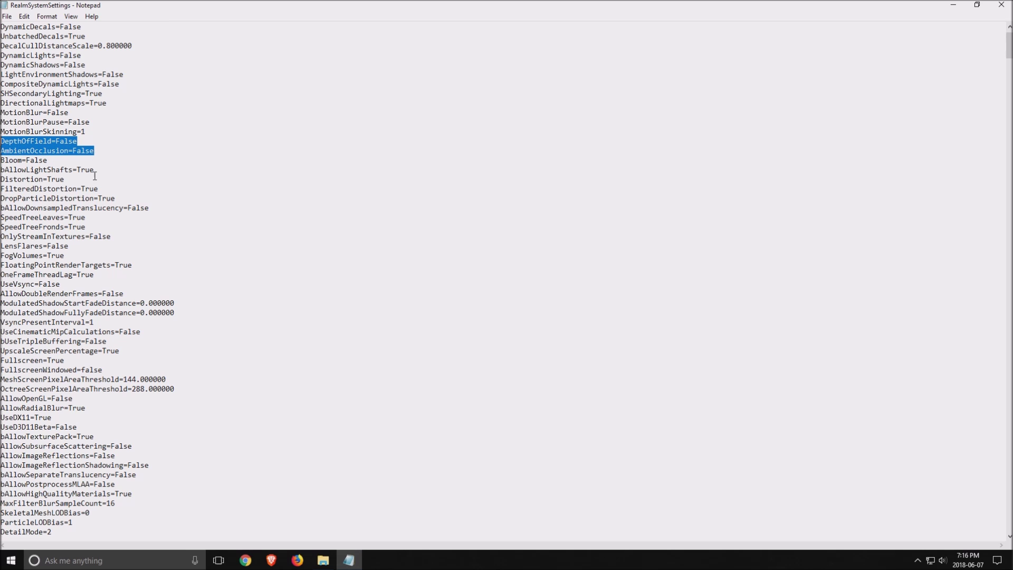
drag(142, 186, 95, 181)
drag(9, 160, 45, 160)
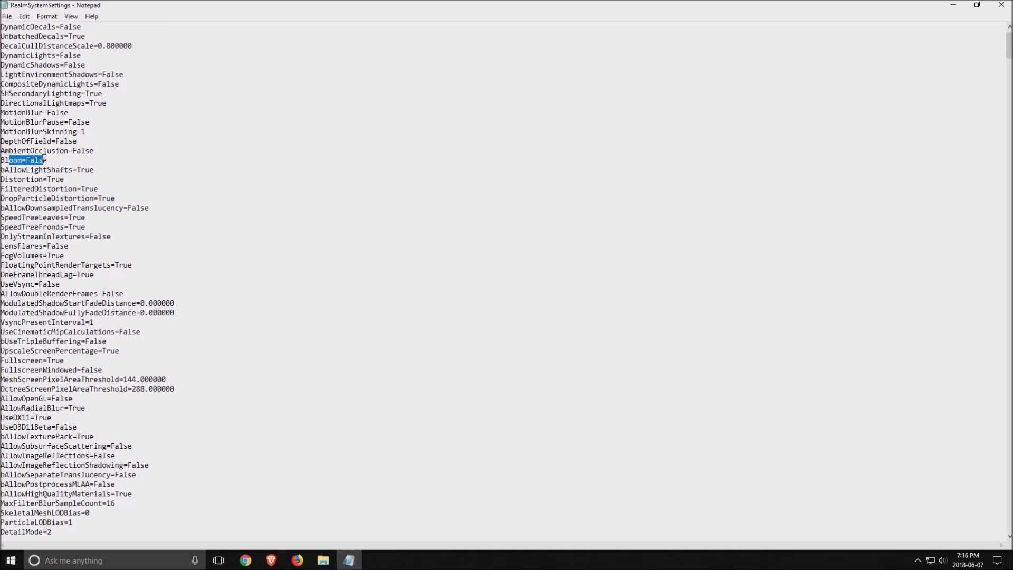
click(182, 200)
Step: Check the DropParticleDistortion and LensFlares entries
scroll(167, 197, down, 1)
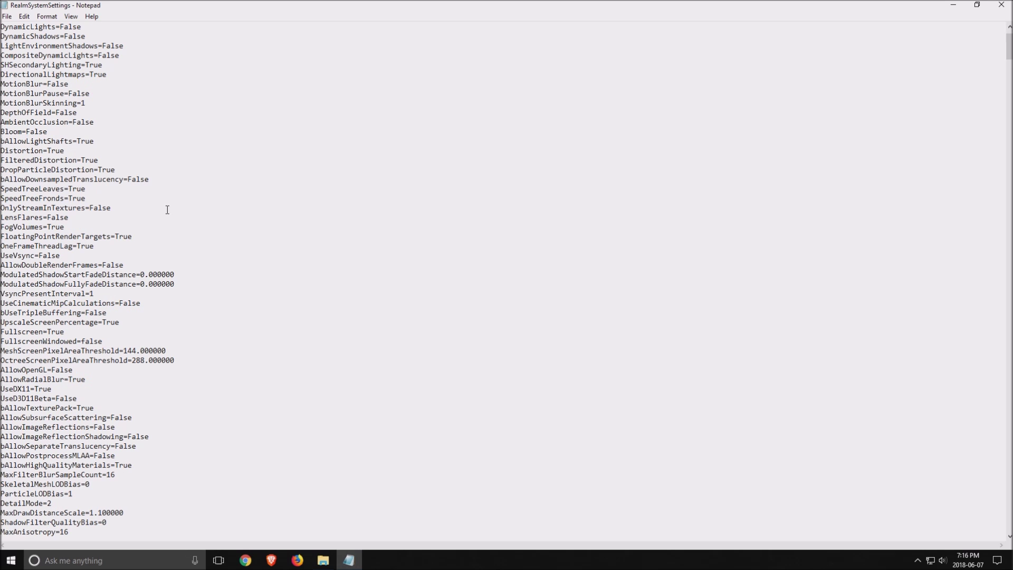
click(22, 169)
scroll(33, 191, down, 1)
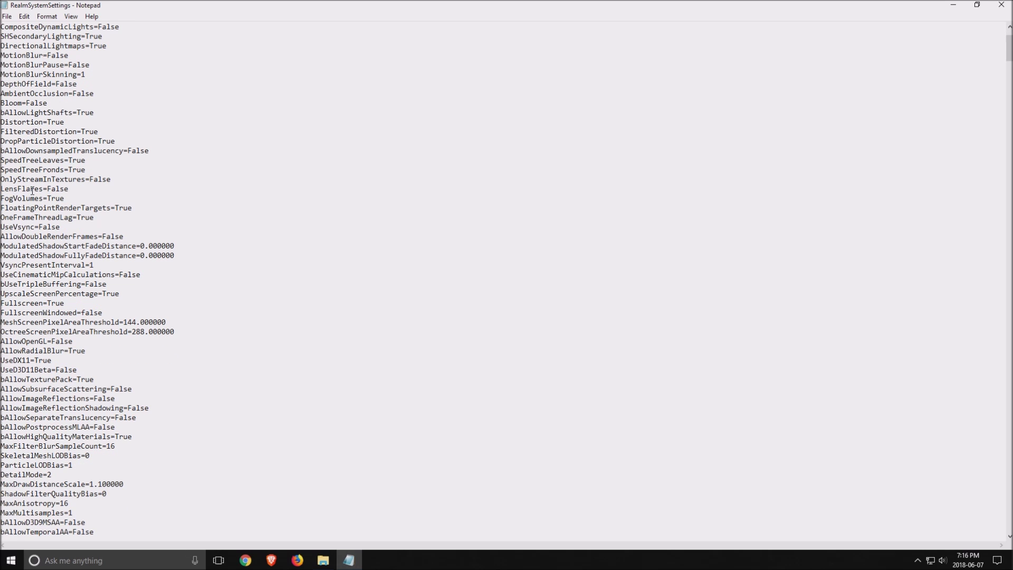
drag(14, 140, 50, 144)
click(95, 217)
click(180, 208)
drag(79, 188, 1, 189)
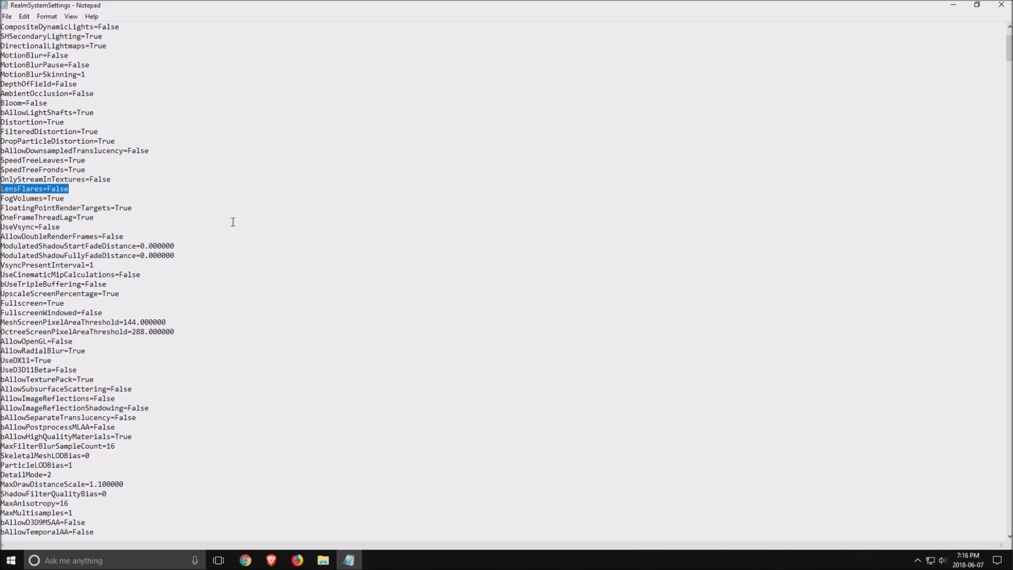
click(156, 230)
Step: Look over the rendering entries from AllowDoubleRenderFrames through UseDX11 to SkeletalMeshLODBias
scroll(109, 241, down, 1)
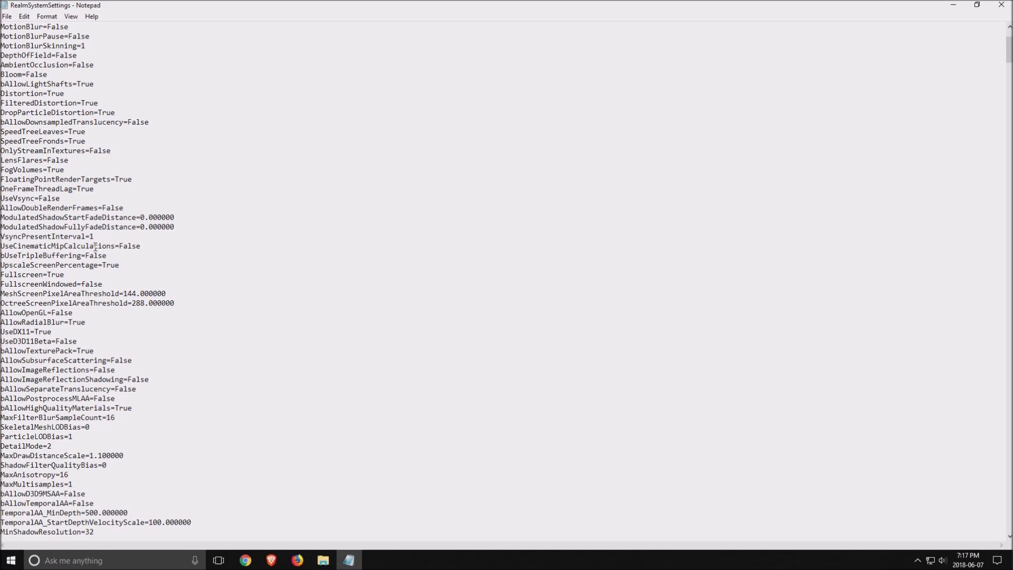
click(27, 208)
scroll(77, 275, down, 2)
click(34, 274)
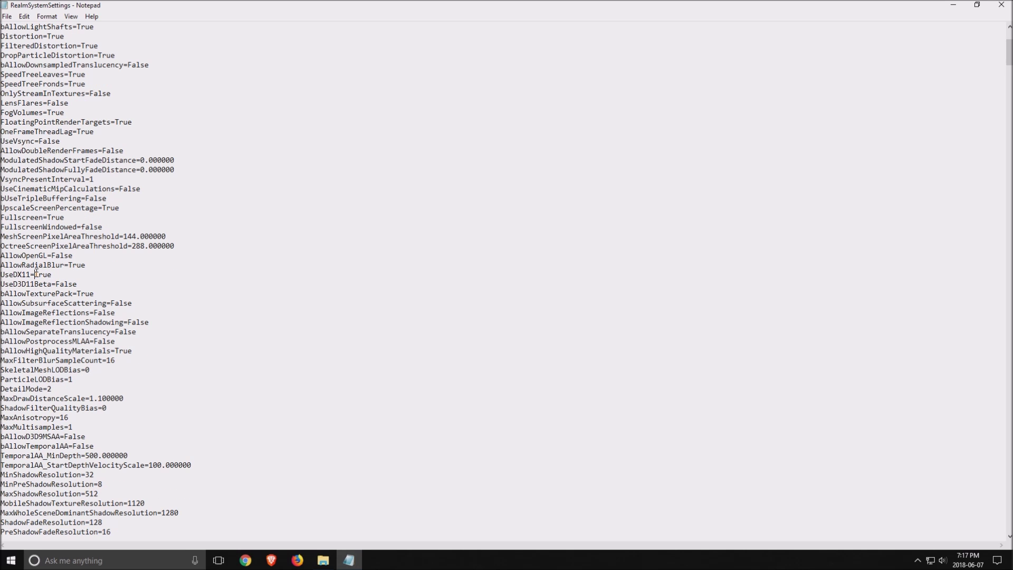
scroll(62, 290, down, 1)
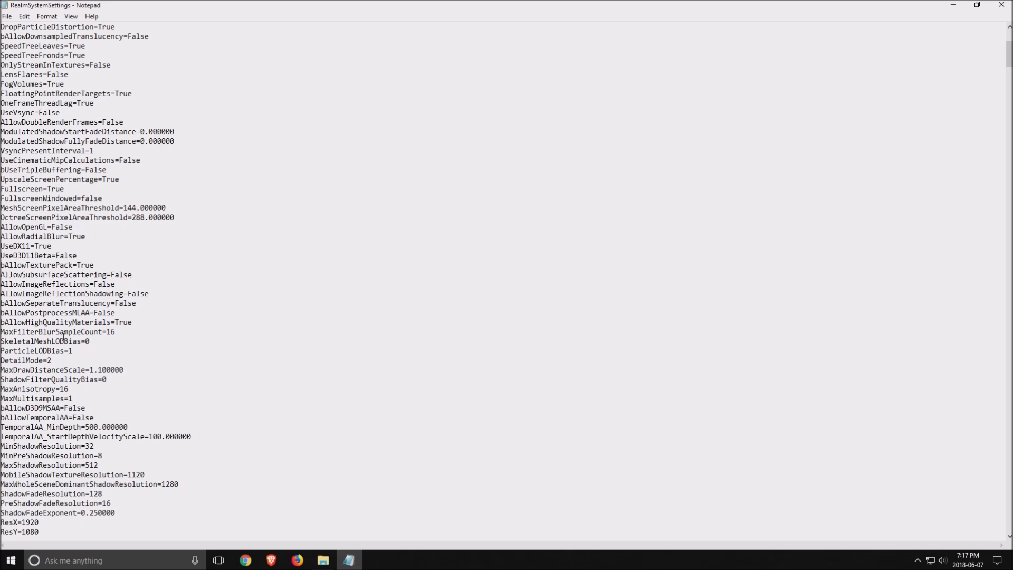
scroll(67, 303, down, 1)
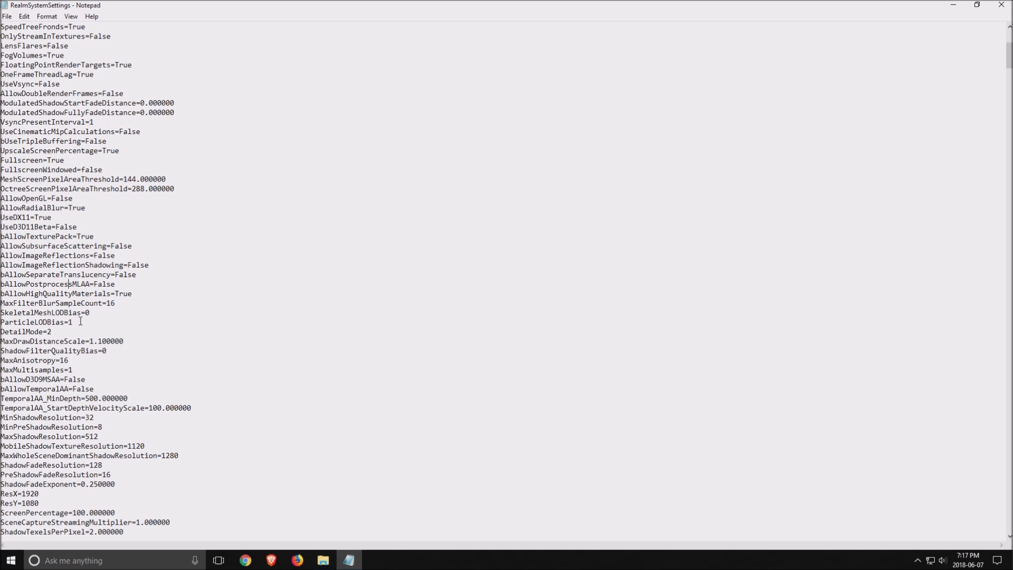
click(82, 312)
click(73, 274)
scroll(97, 303, up, 8)
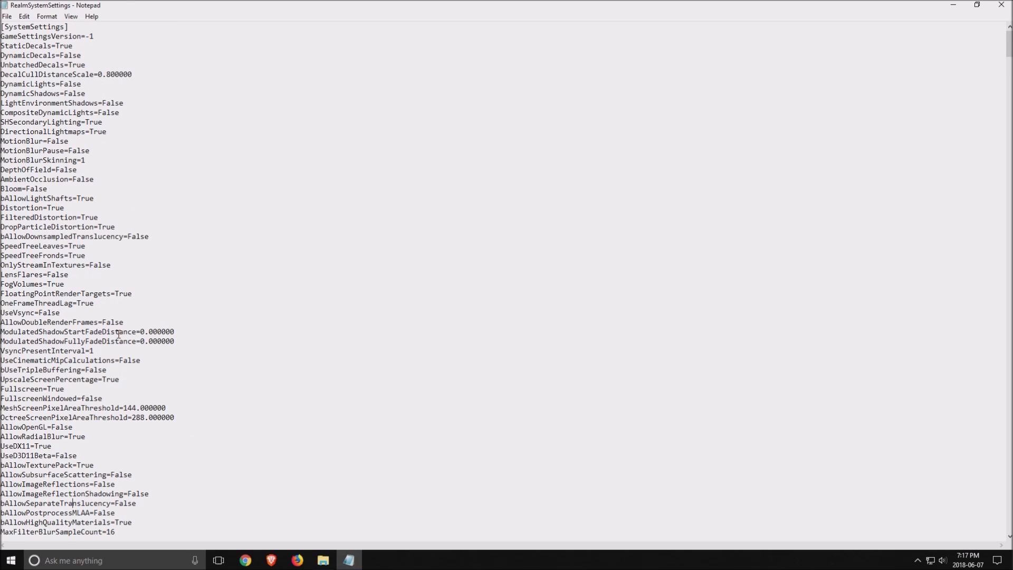
scroll(126, 370, down, 8)
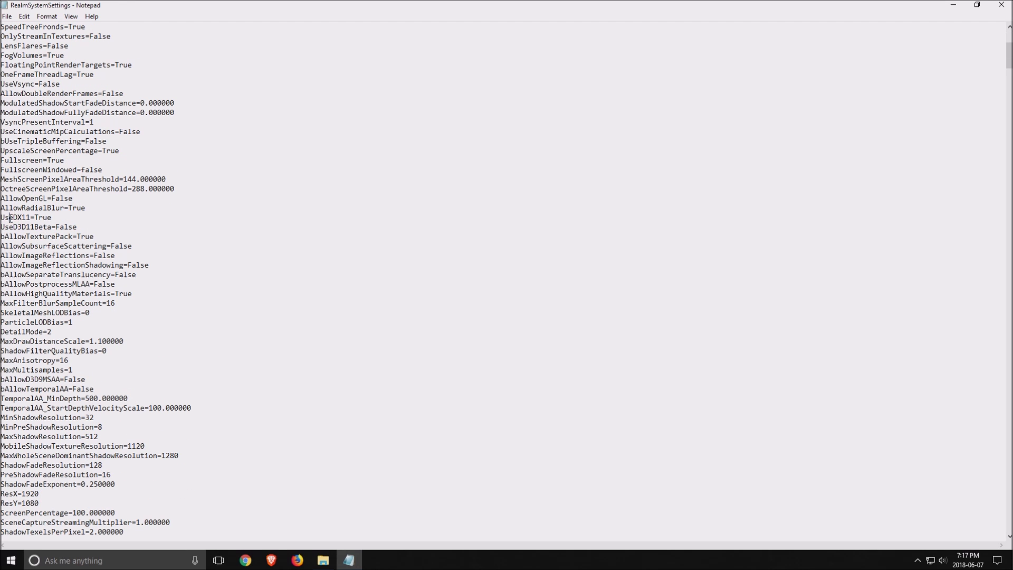
Step: Inspect the UseDX11 entry and the rendering options listed just below it
click(96, 244)
drag(57, 217, 1, 211)
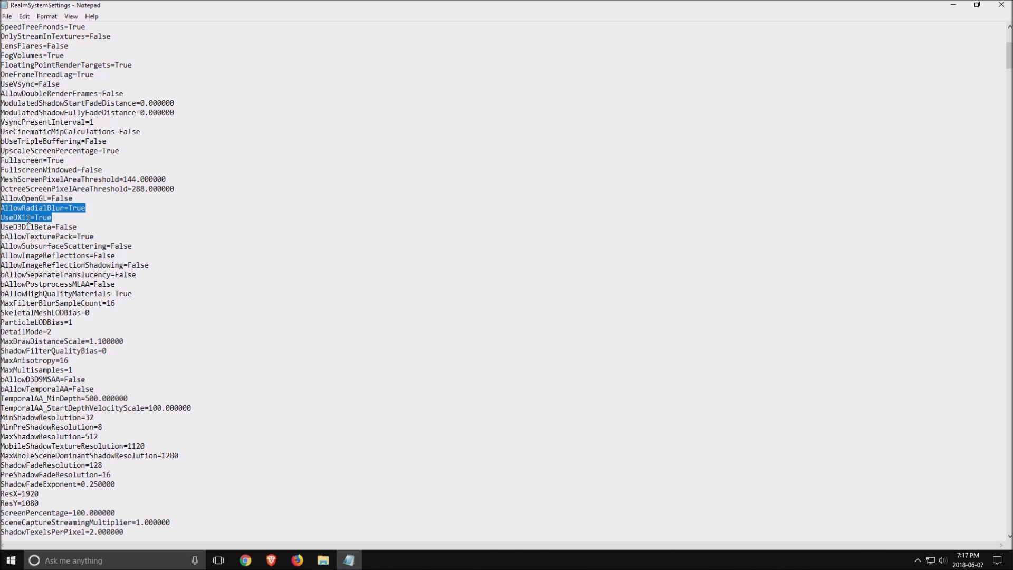
click(33, 221)
drag(62, 220, 1, 220)
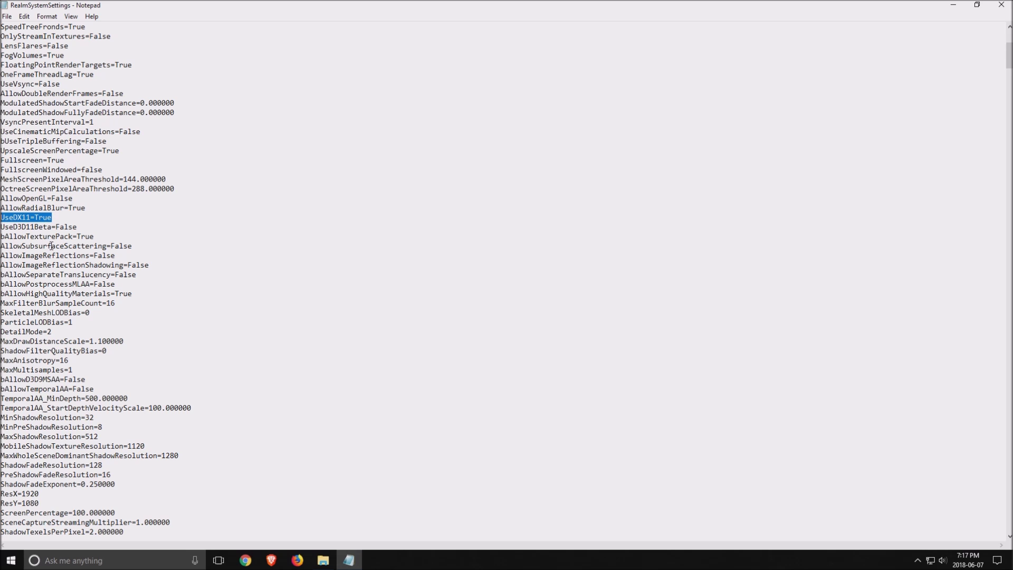
click(22, 218)
drag(62, 217, 1, 218)
click(94, 311)
click(44, 256)
Step: Check the bAllowD3D9MSAA anti-aliasing entry and the settings that follow it
scroll(49, 289, down, 1)
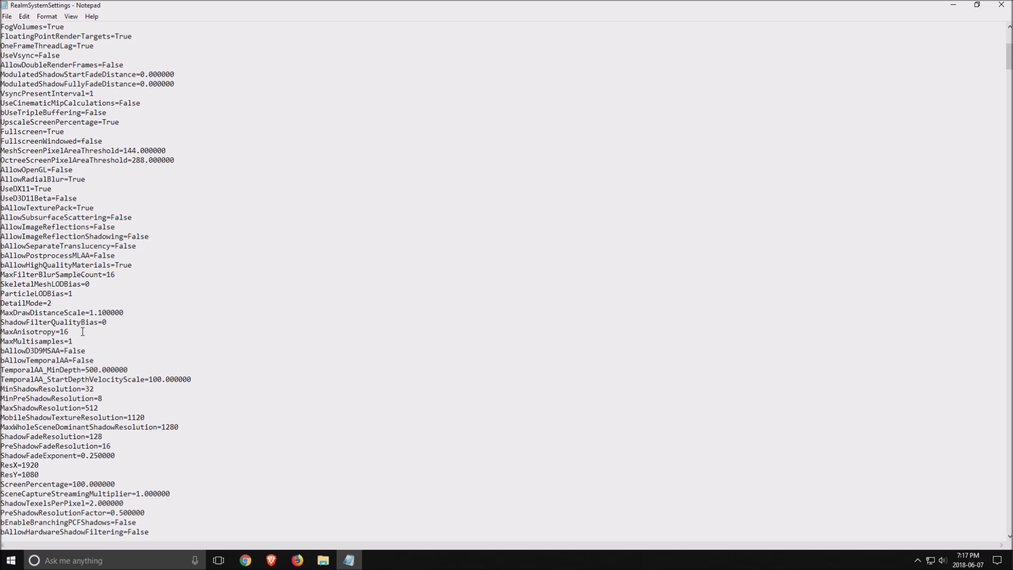
scroll(74, 340, down, 1)
drag(18, 323, 69, 322)
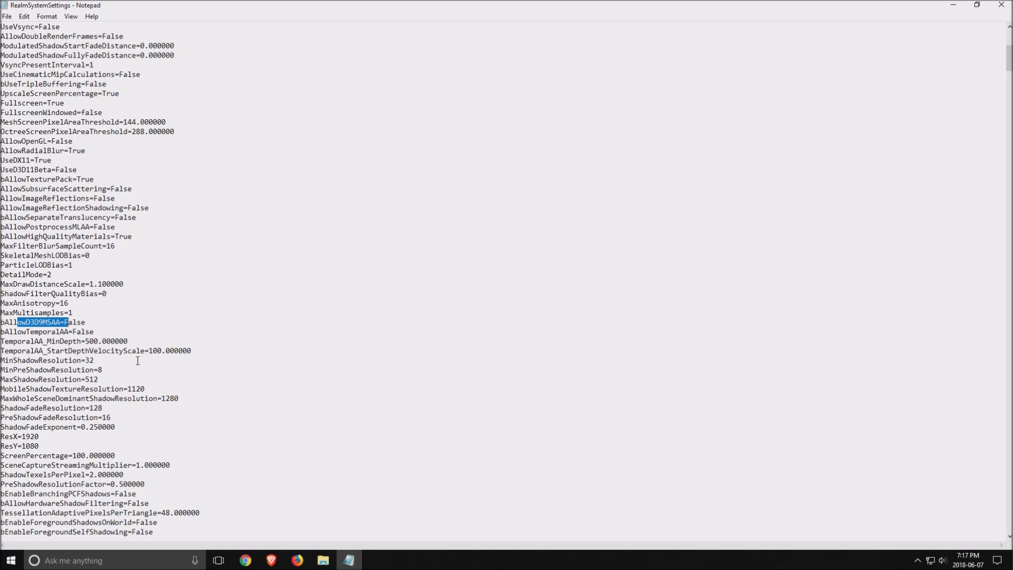
scroll(140, 369, down, 4)
scroll(141, 378, down, 6)
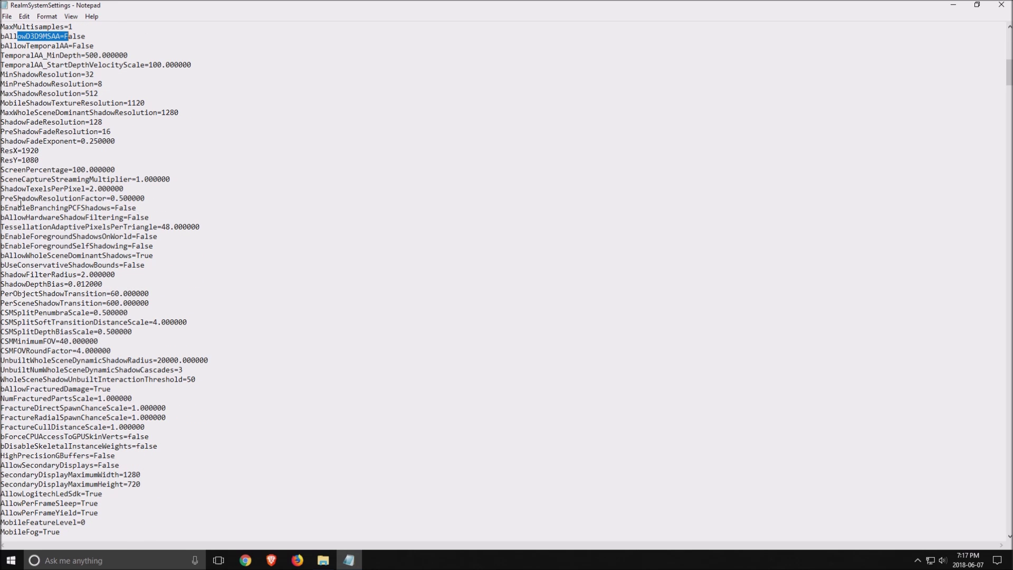
Step: Review the ScreenPercentage, shadow quality and fracture scale entries, including ShadowTexelsPerPixel and PreShadowResolutionFactor
click(15, 197)
drag(15, 179, 181, 423)
click(180, 417)
scroll(171, 413, down, 2)
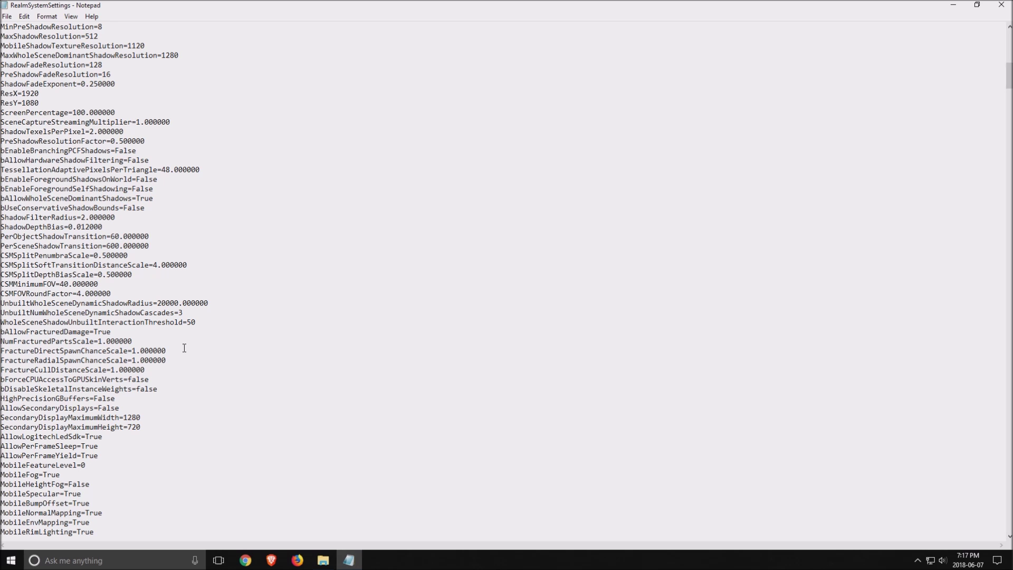
scroll(185, 348, up, 1)
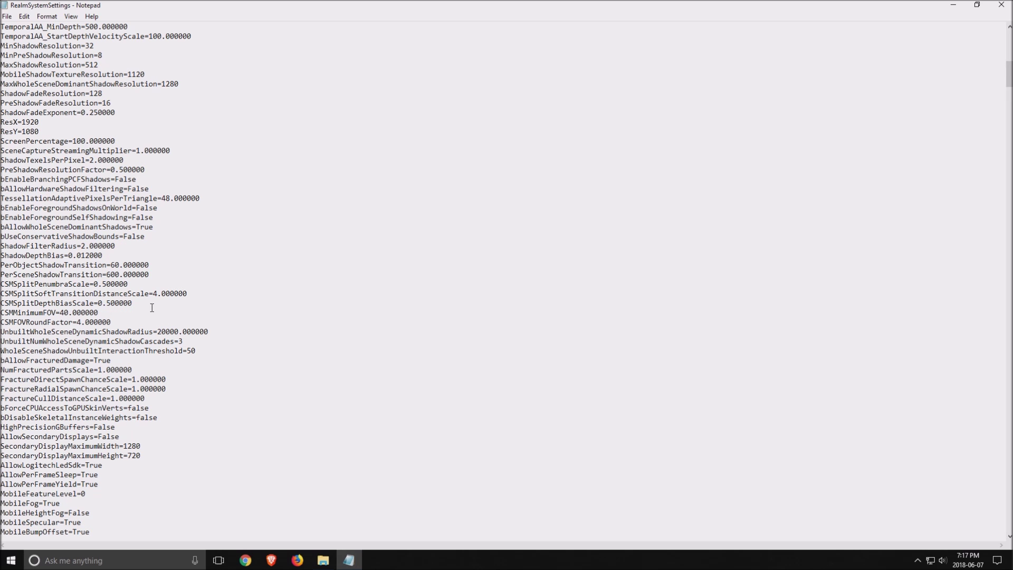
drag(43, 141, 132, 170)
click(176, 214)
scroll(206, 288, up, 4)
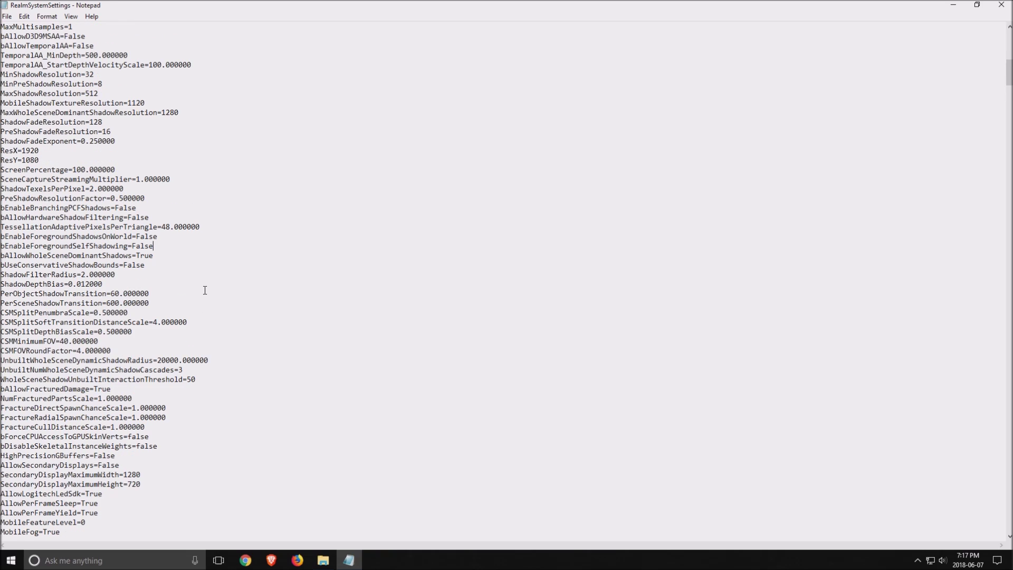
scroll(158, 285, down, 2)
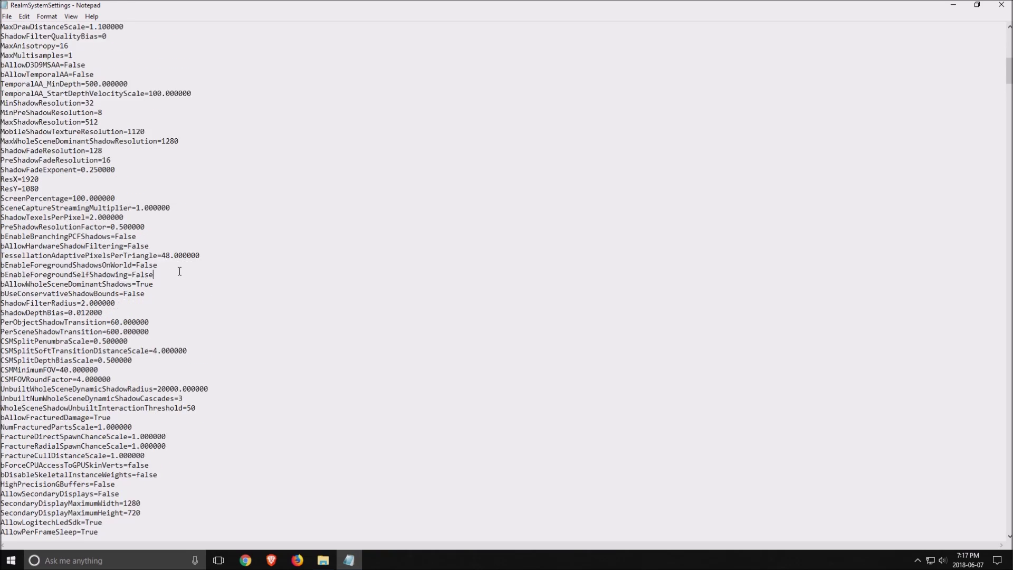
Step: Review the SystemSettings section again from its first entries through the rendering options to the ResX and ResY resolution entries
scroll(159, 279, up, 13)
scroll(158, 280, up, 6)
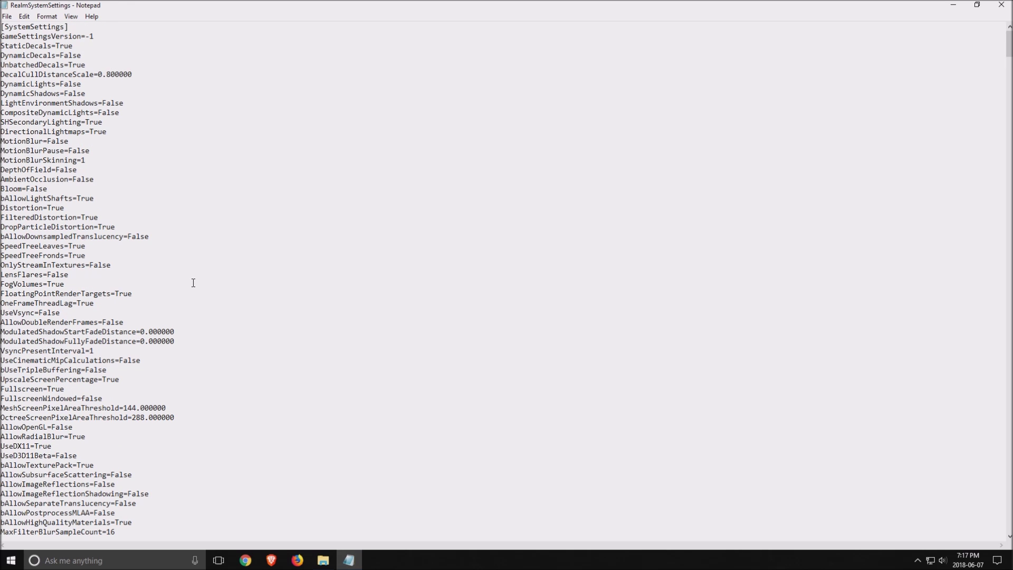
scroll(200, 292, down, 2)
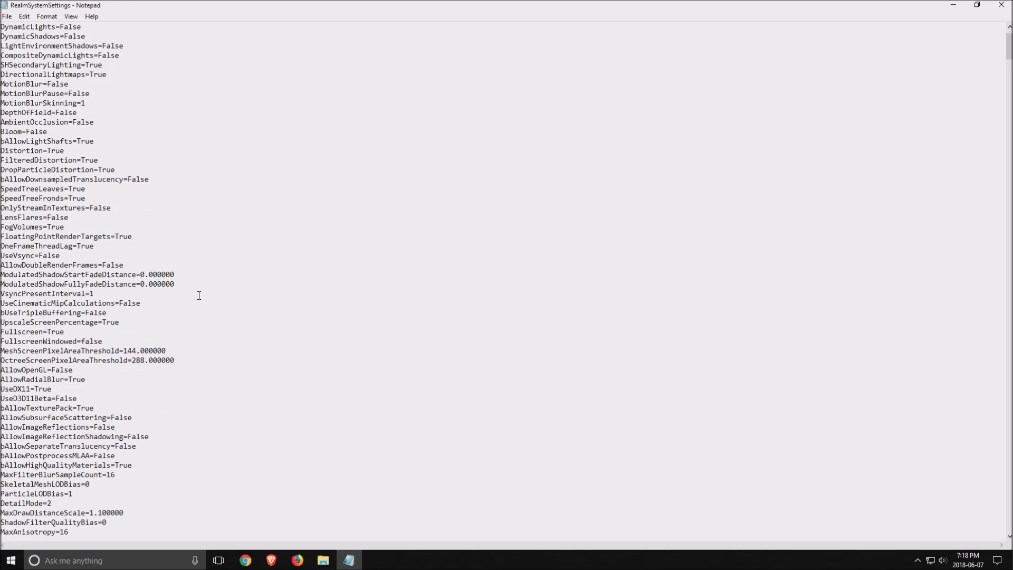
scroll(233, 303, up, 2)
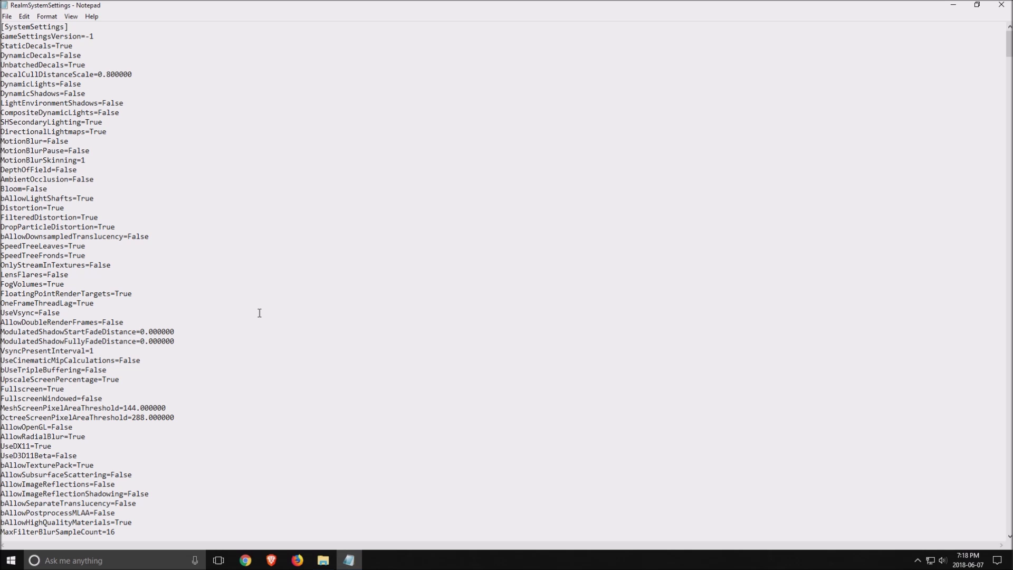
scroll(267, 325, down, 5)
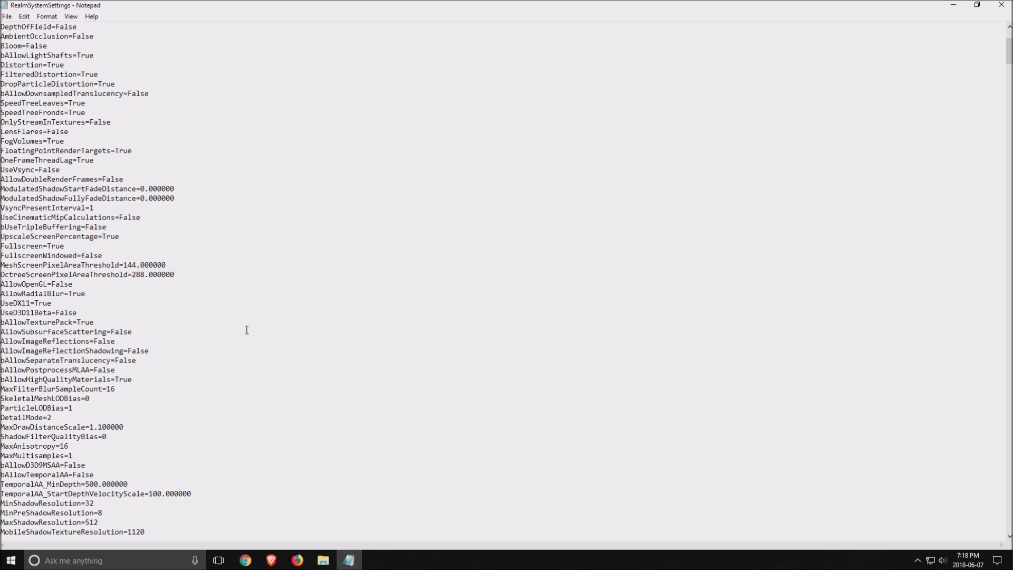
scroll(222, 366, down, 2)
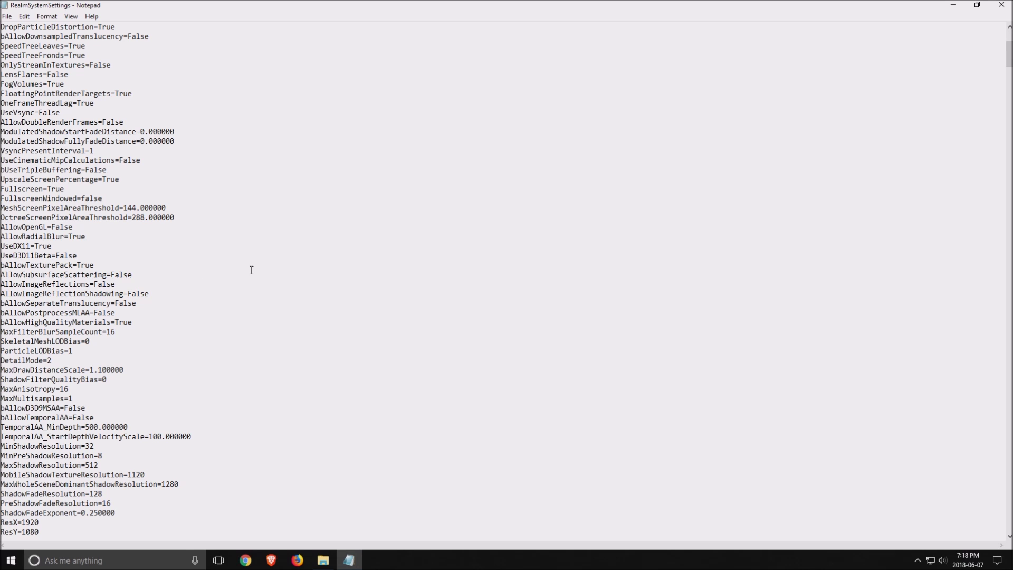
Step: Highlight the opening decal, lighting, blur and distortion entries between GameSettingsVersion and FilteredDistortion, and look over the rendering and shadow entries below
scroll(253, 264, up, 7)
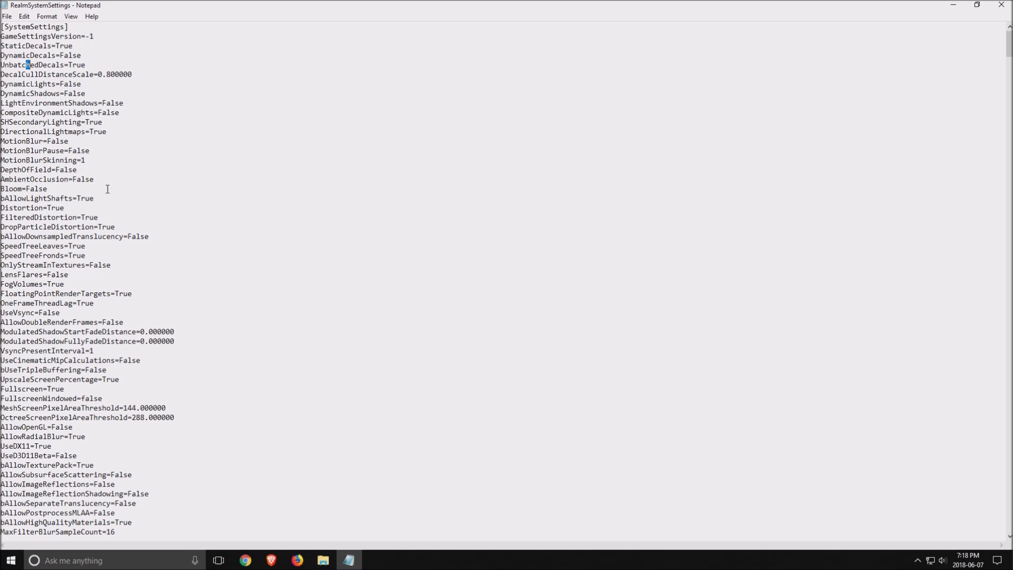
drag(103, 199, 2, 36)
click(125, 171)
drag(158, 217, 1, 65)
click(174, 199)
scroll(220, 259, down, 9)
scroll(220, 262, down, 1)
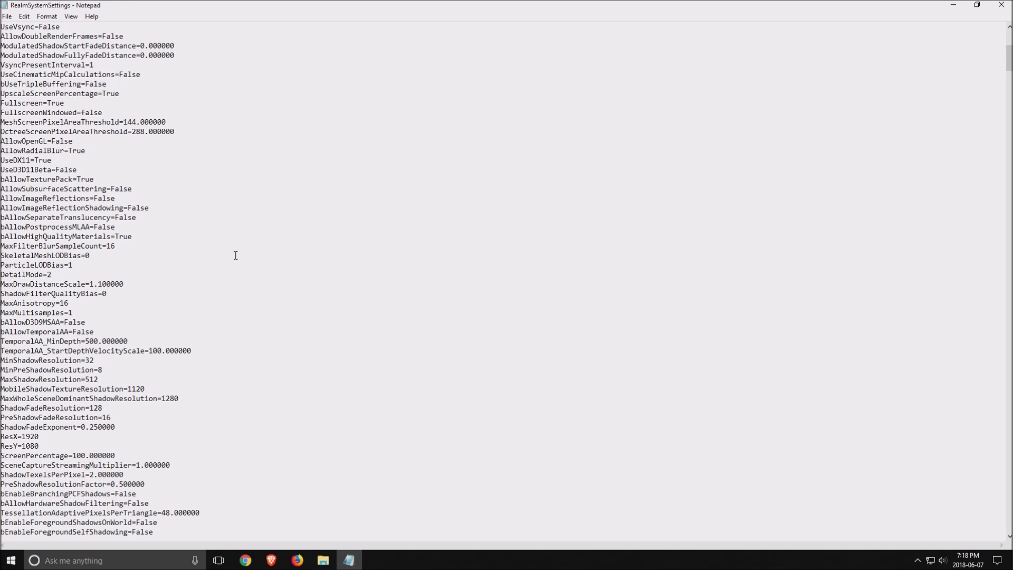